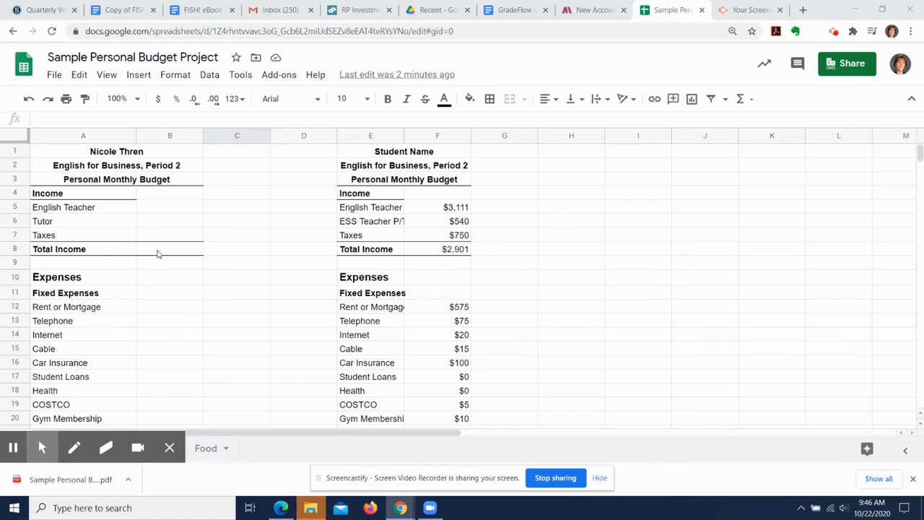
# Add the labels "Total Expenses" in A35 and "Net Income" in A37 below the variable expenses
pyautogui.scroll(-4, 161, 310)
pyautogui.scroll(-3, 161, 310)
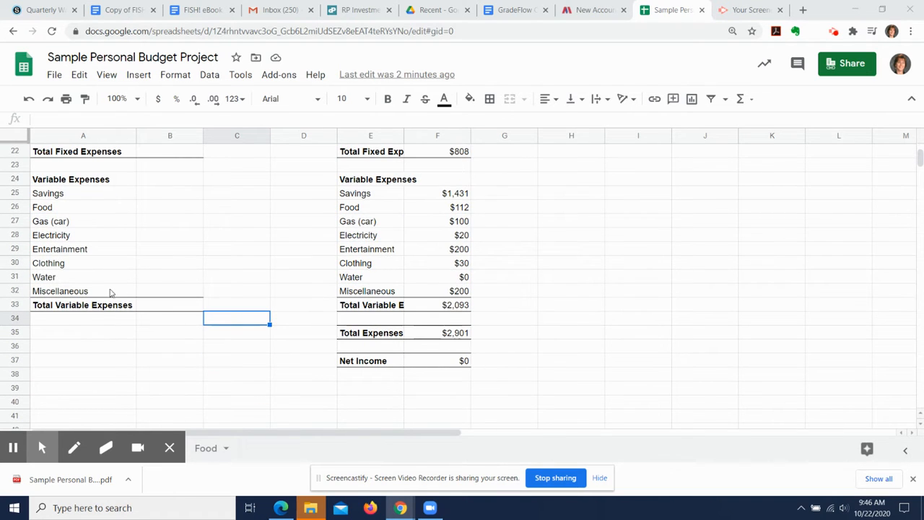
pyautogui.click(62, 336)
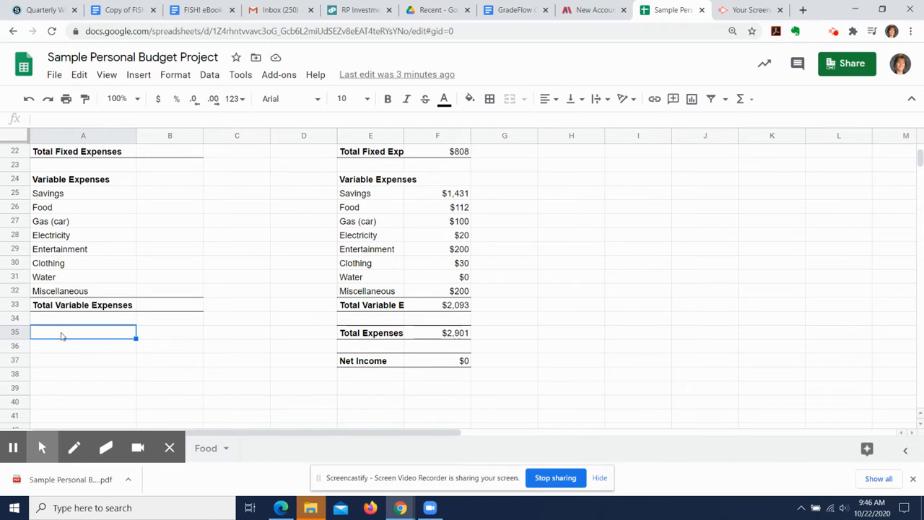
pyautogui.write('Total')
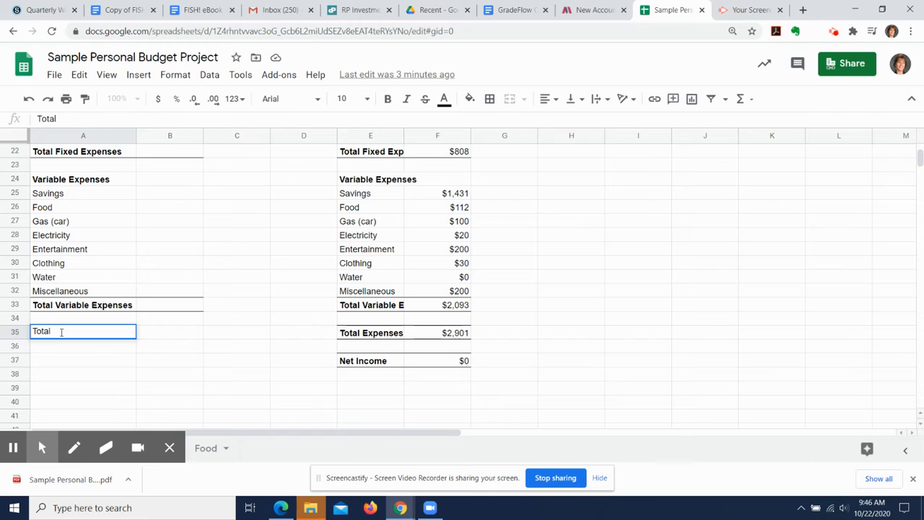
pyautogui.write(' Expenses')
pyautogui.press('Tab')
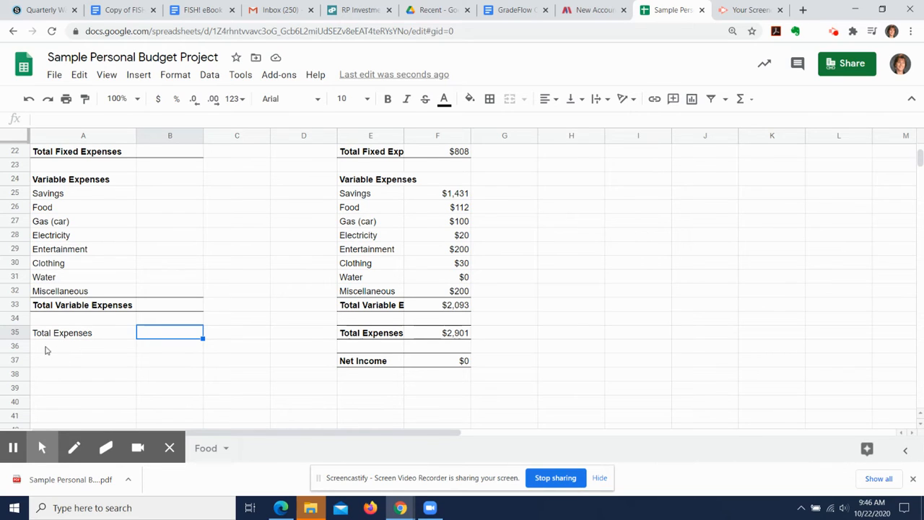
pyautogui.click(55, 365)
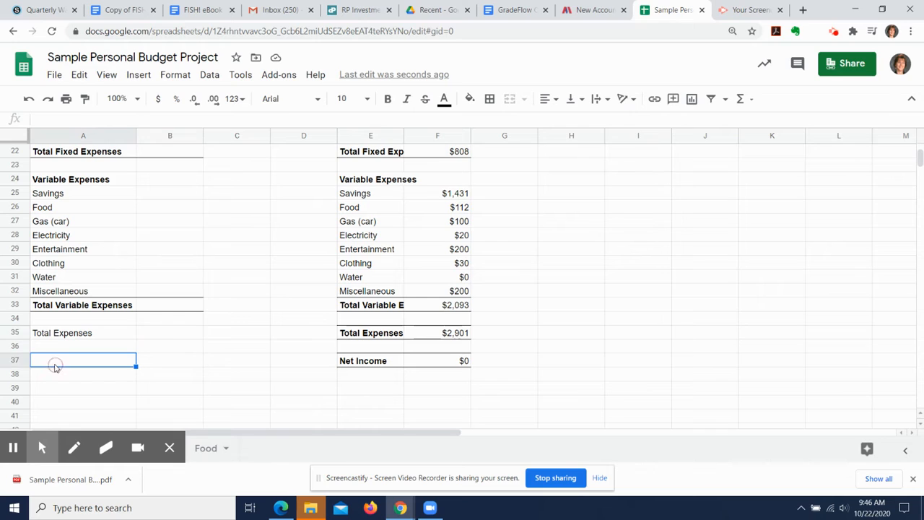
pyautogui.write('Net Income')
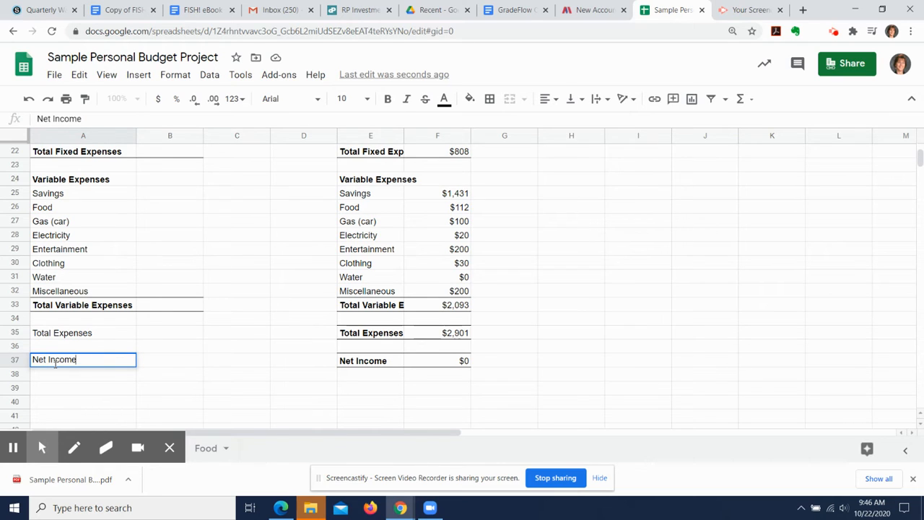
pyautogui.press('Tab')
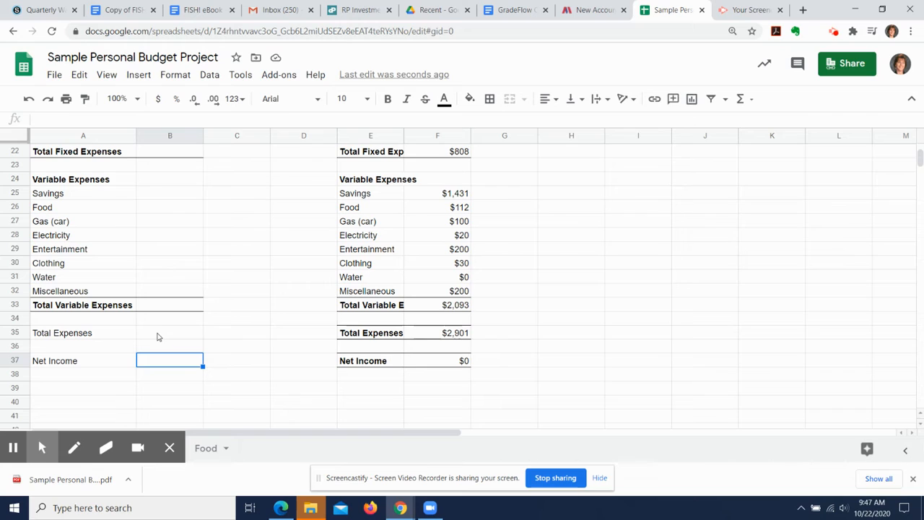
# Make the Total Expenses row A35:B35 bold and give it top and bottom borders
pyautogui.click(97, 338)
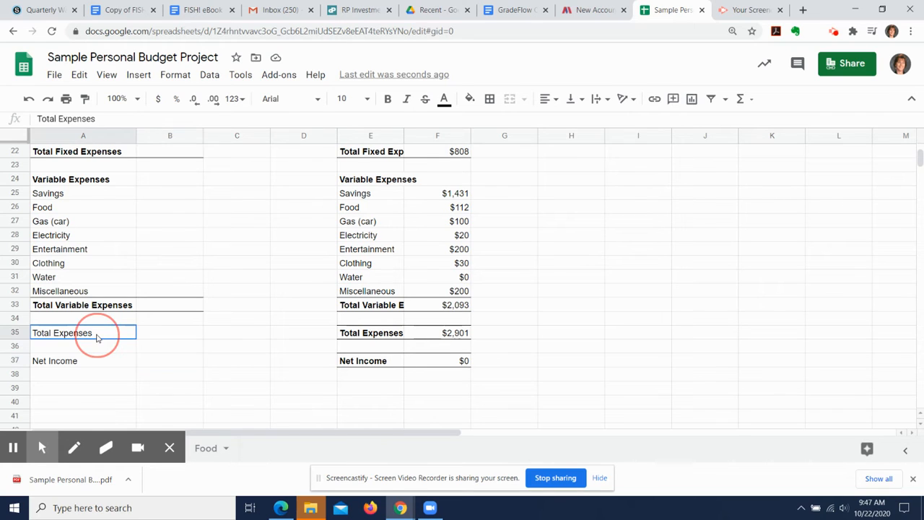
pyautogui.moveTo(98, 337); pyautogui.dragTo(144, 335)
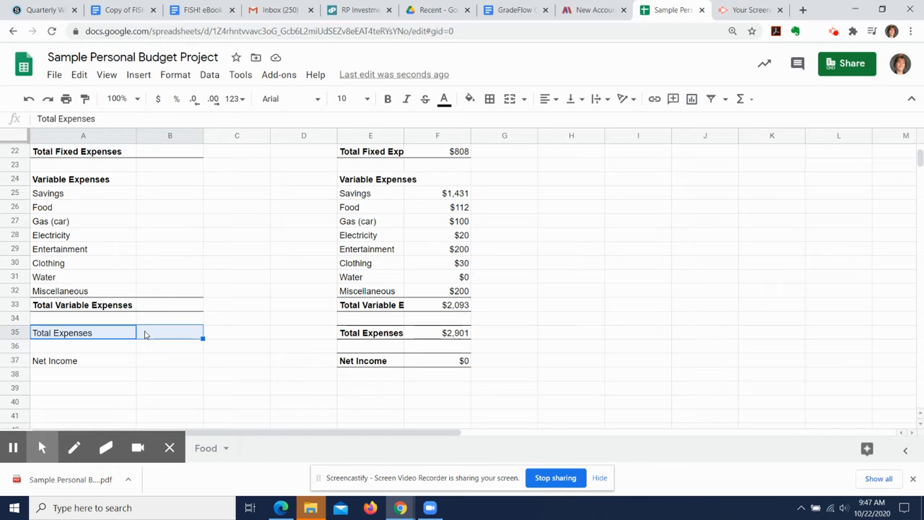
pyautogui.click(387, 101)
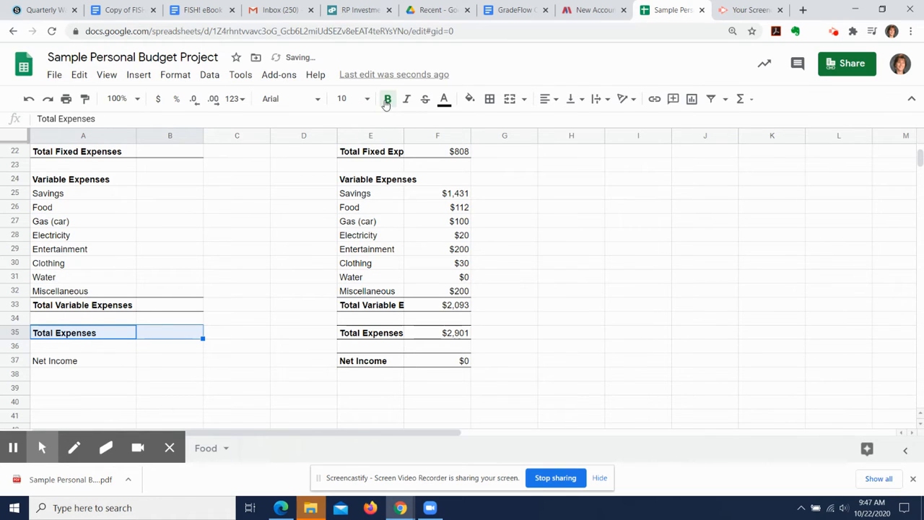
pyautogui.click(490, 101)
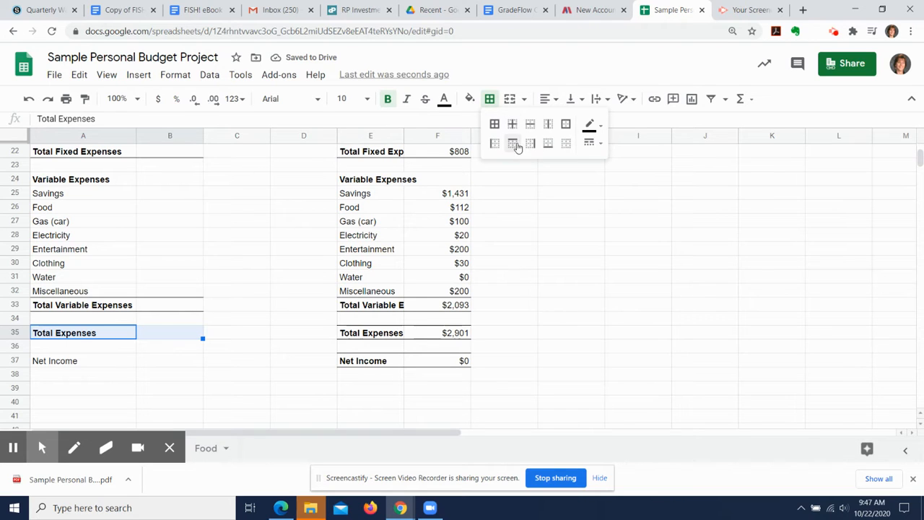
pyautogui.click(548, 143)
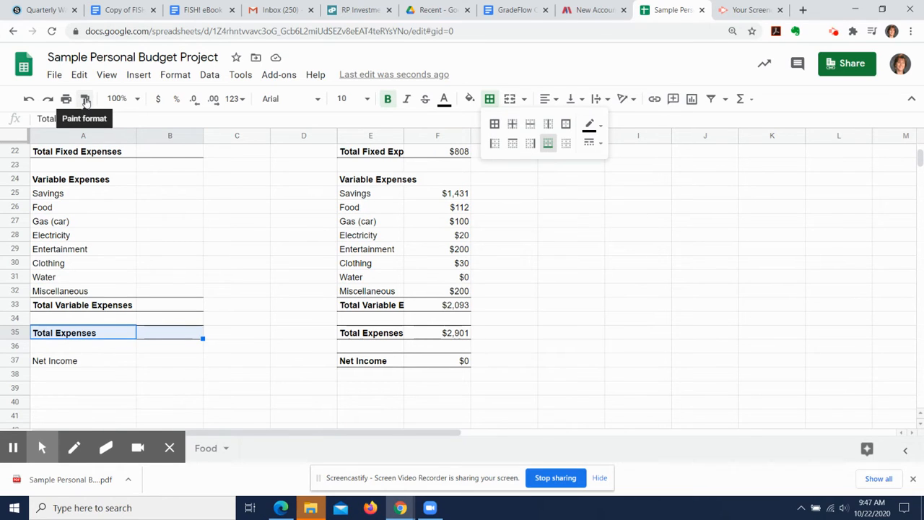
# Copy the formatting of the Total Expenses row onto the Net Income row A37:B37
pyautogui.click(85, 100)
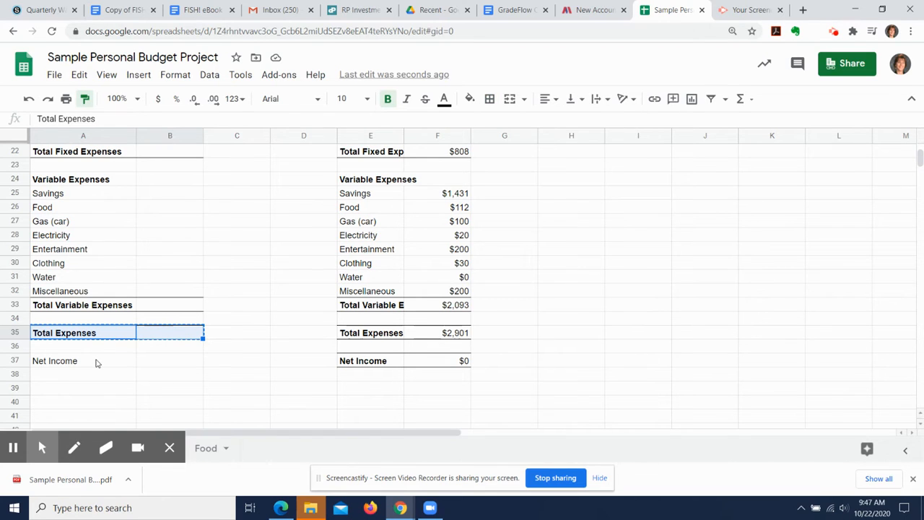
pyautogui.moveTo(96, 362); pyautogui.dragTo(144, 360)
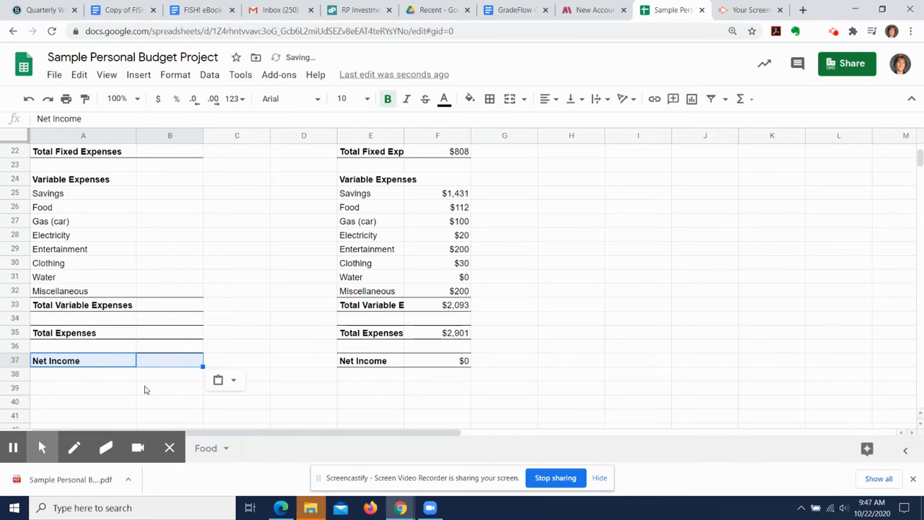
pyautogui.click(144, 390)
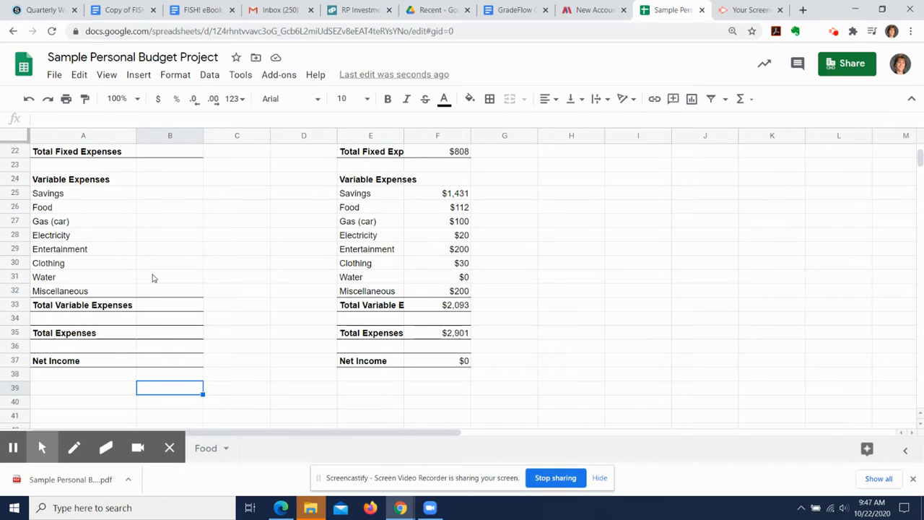
# Enter the formula =B5+B6-B7 in the Total Income cell B8 to add both incomes and subtract taxes
pyautogui.scroll(7, 153, 278)
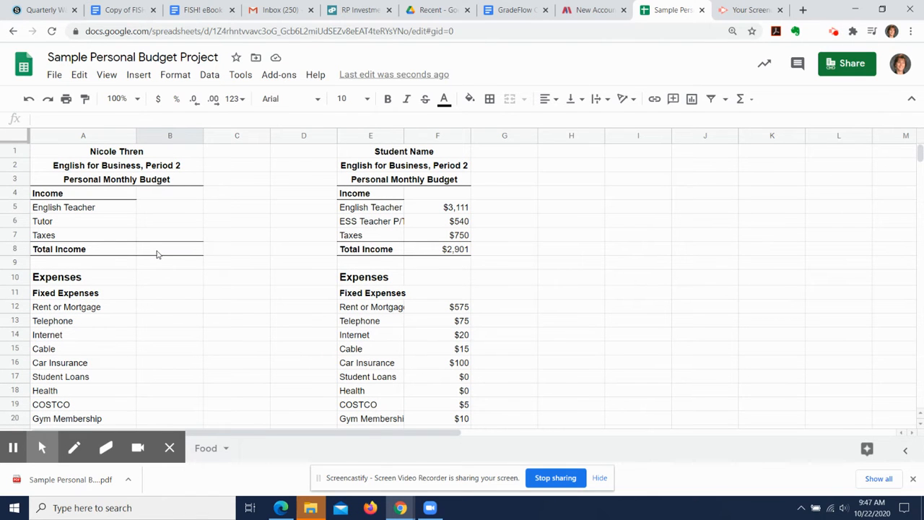
pyautogui.click(157, 254)
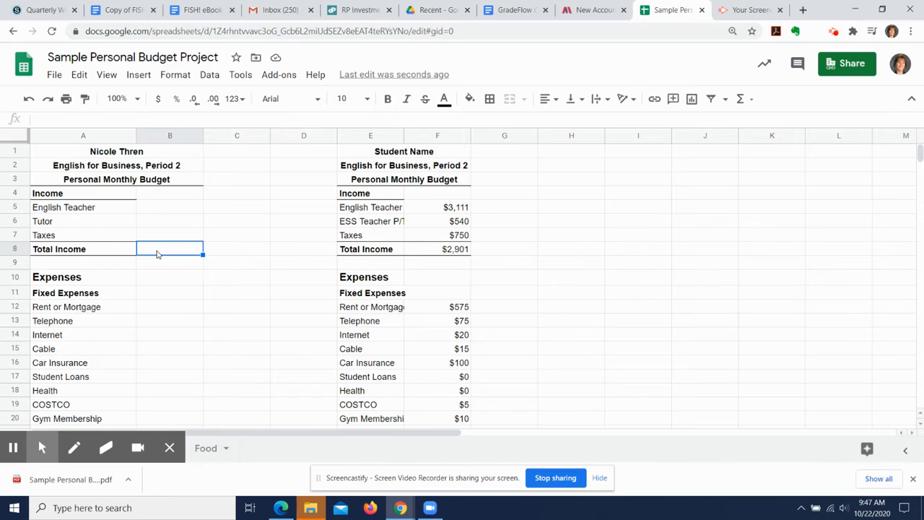
pyautogui.write('=')
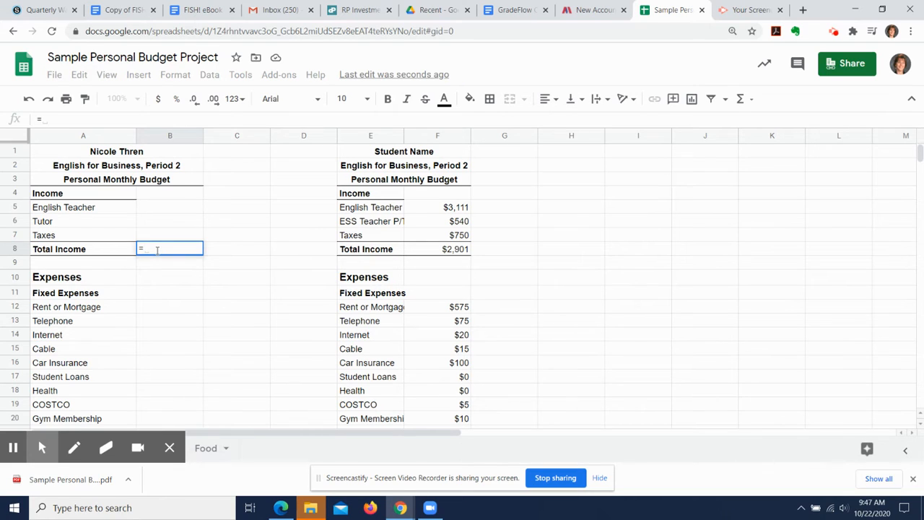
pyautogui.click(163, 210)
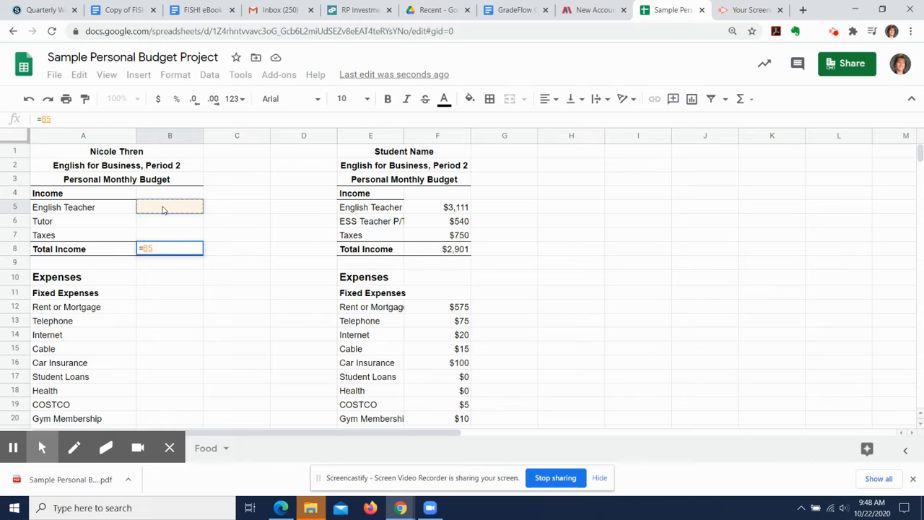
pyautogui.write('+')
pyautogui.click(165, 225)
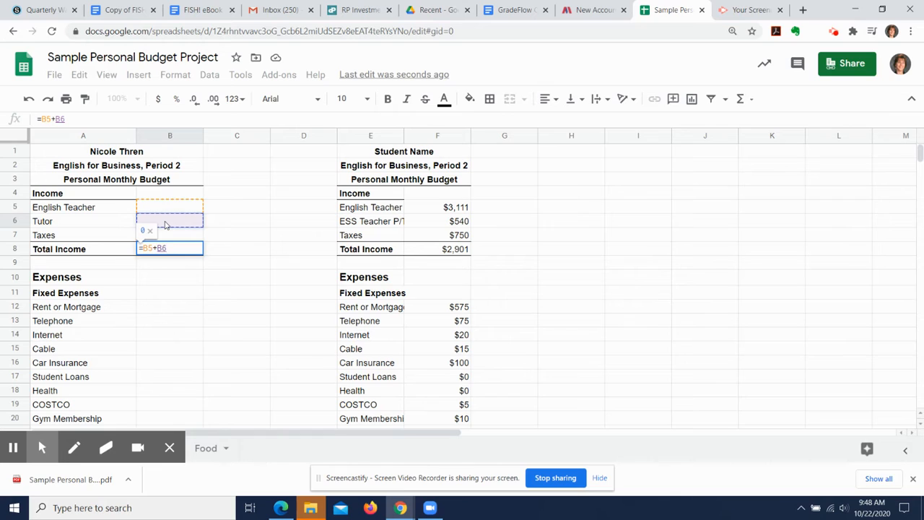
pyautogui.write('-')
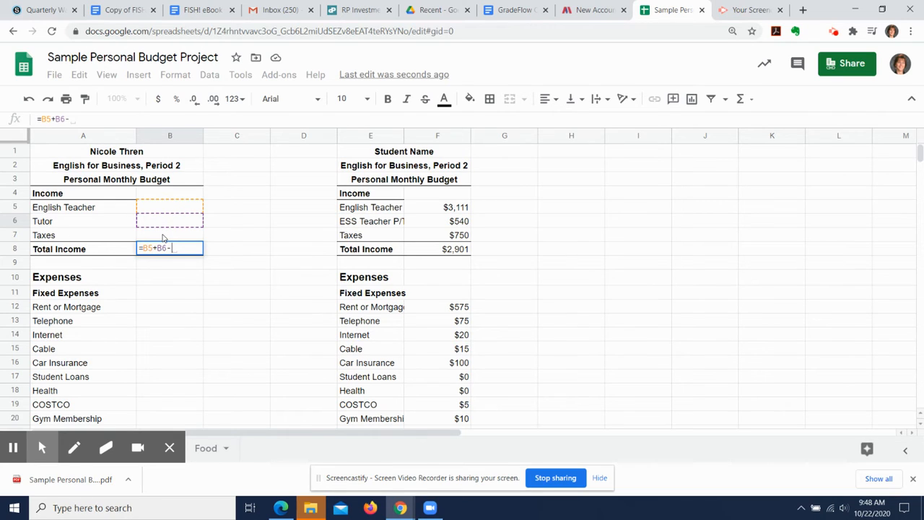
pyautogui.click(163, 238)
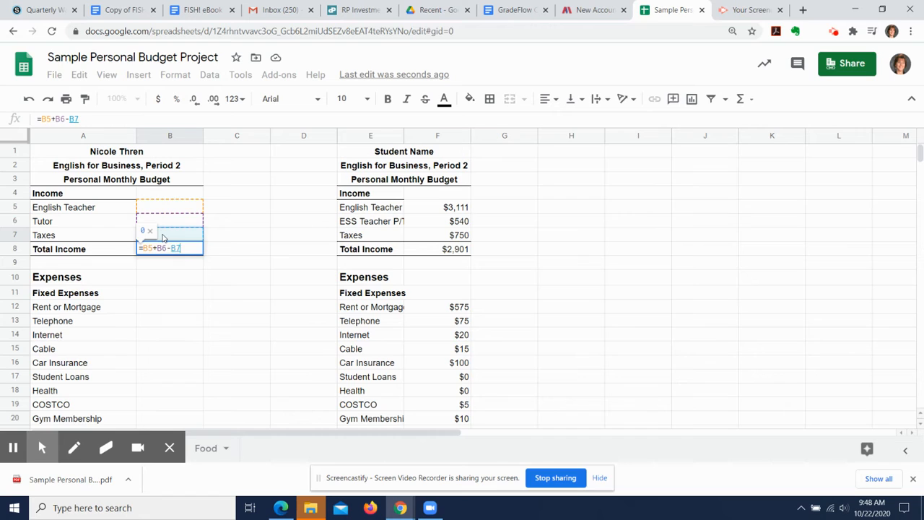
pyautogui.press('Return')
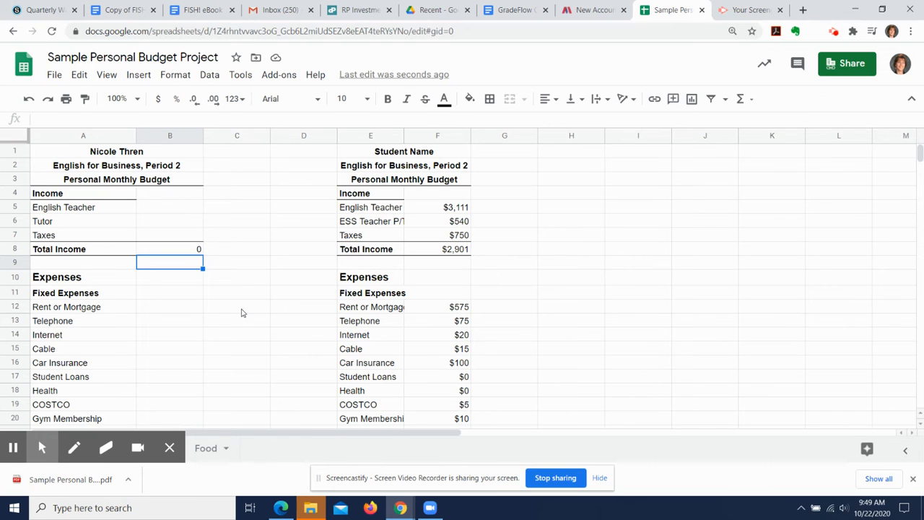
# Total the fixed expenses in B22 with the formula =SUM(B12:B21)
pyautogui.scroll(-3, 243, 312)
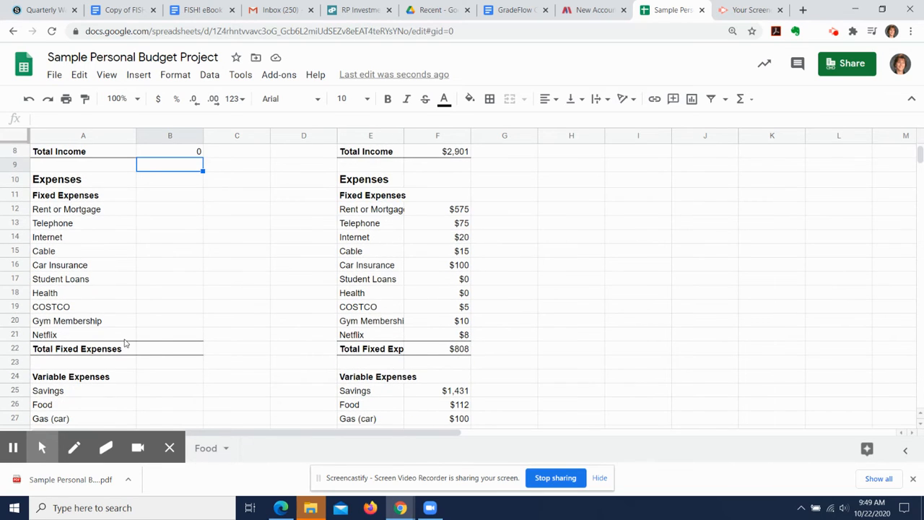
pyautogui.click(155, 349)
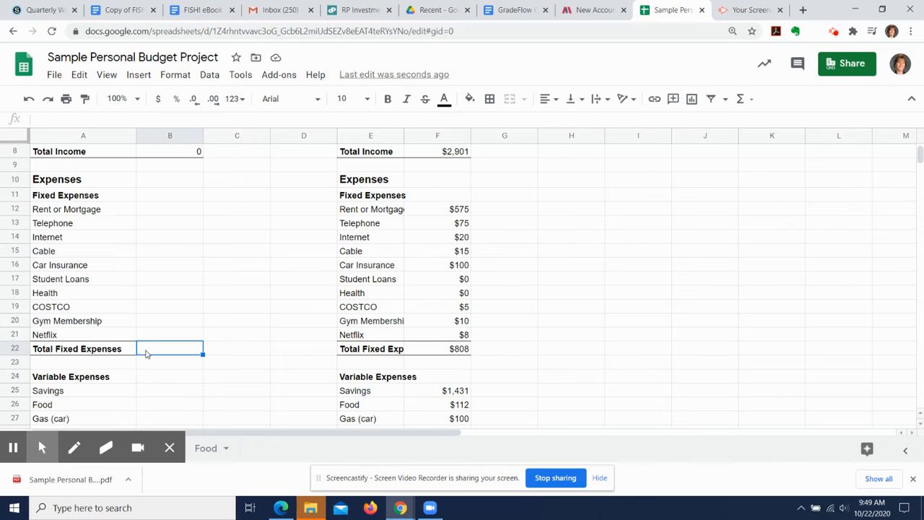
pyautogui.click(751, 105)
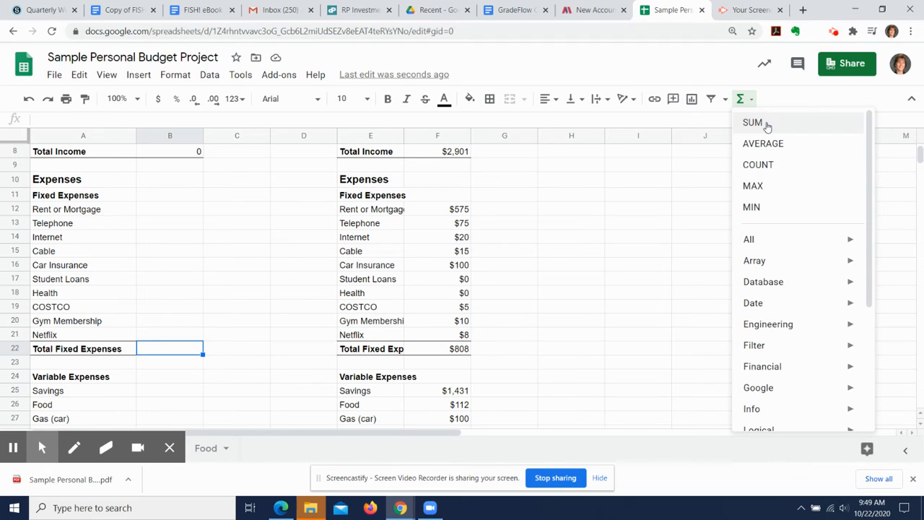
pyautogui.click(752, 122)
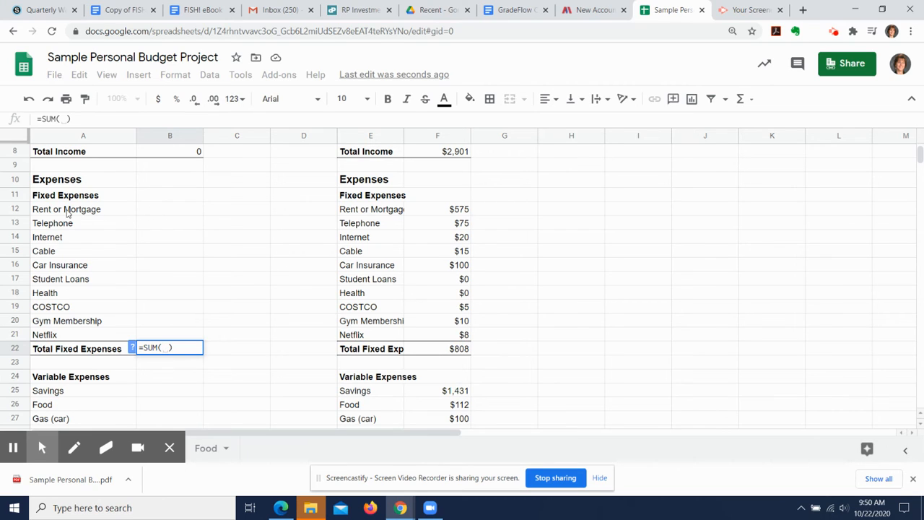
pyautogui.click(155, 213)
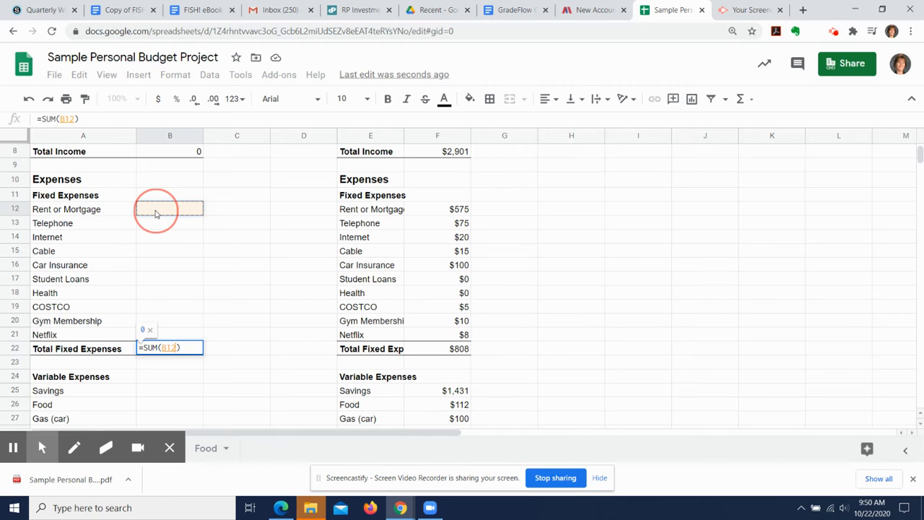
pyautogui.moveTo(155, 214); pyautogui.dragTo(163, 335)
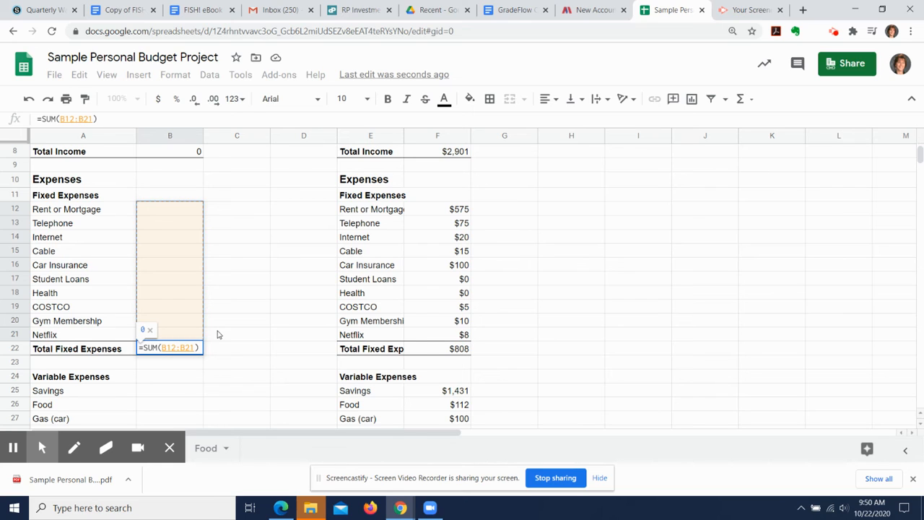
pyautogui.press('Return')
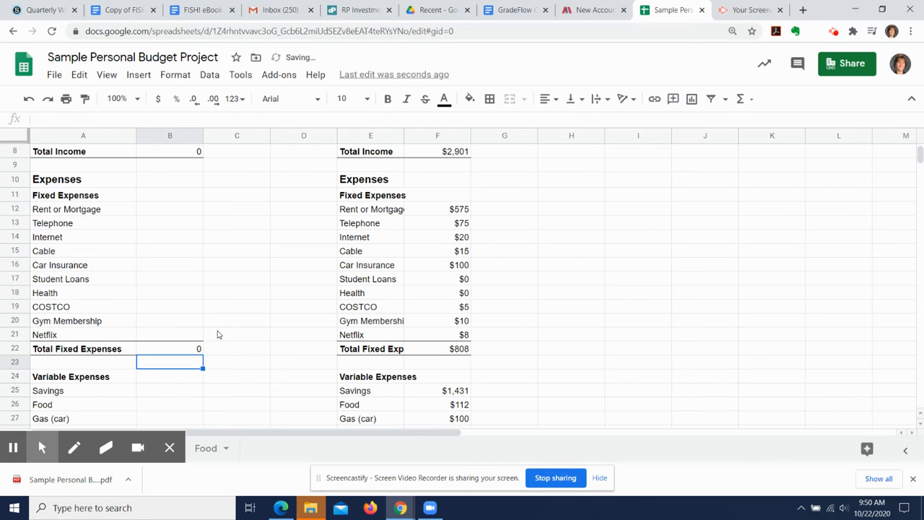
# Total the variable expenses in the Total Variable Expenses cell B33 with the formula =SUM(B25:B32)
pyautogui.scroll(-3, 223, 361)
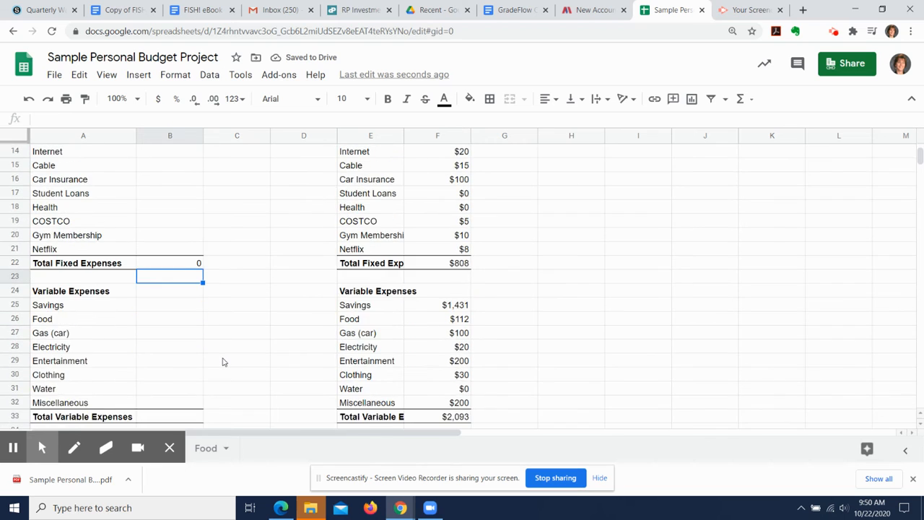
pyautogui.scroll(-3, 223, 362)
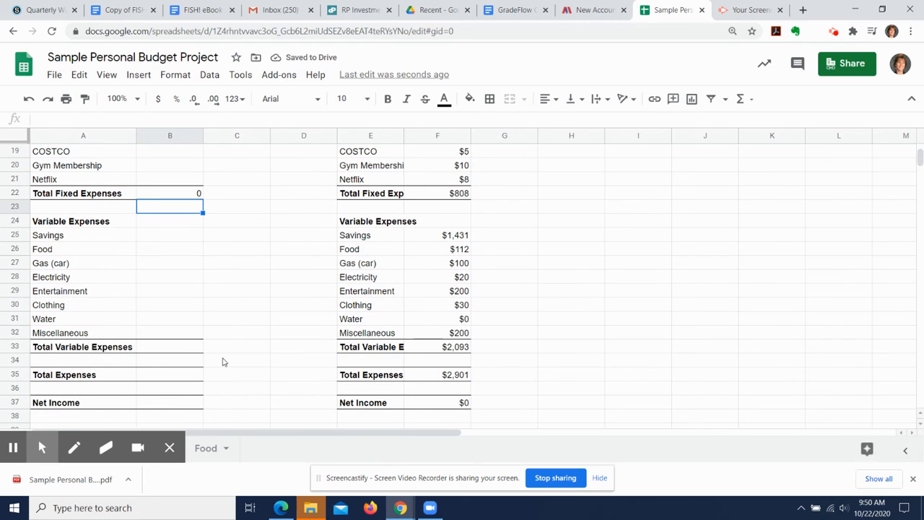
pyautogui.click(168, 351)
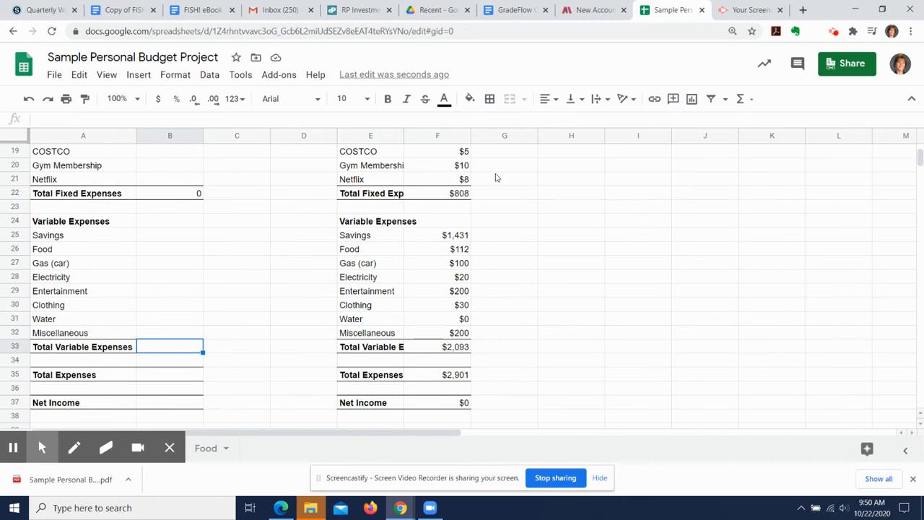
pyautogui.click(741, 104)
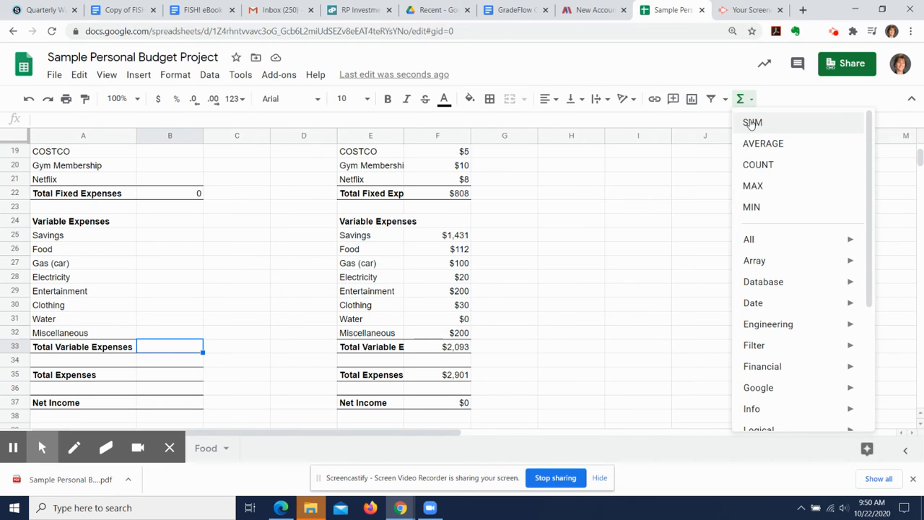
pyautogui.click(750, 123)
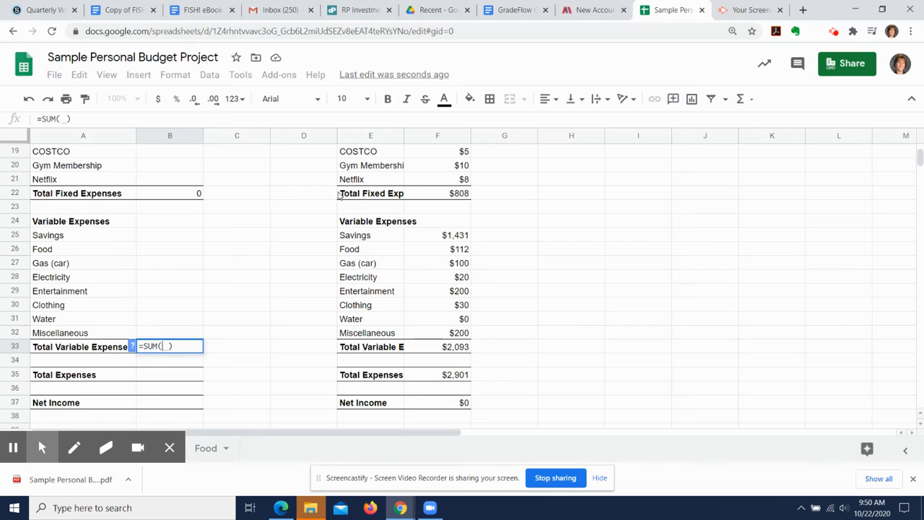
pyautogui.click(162, 236)
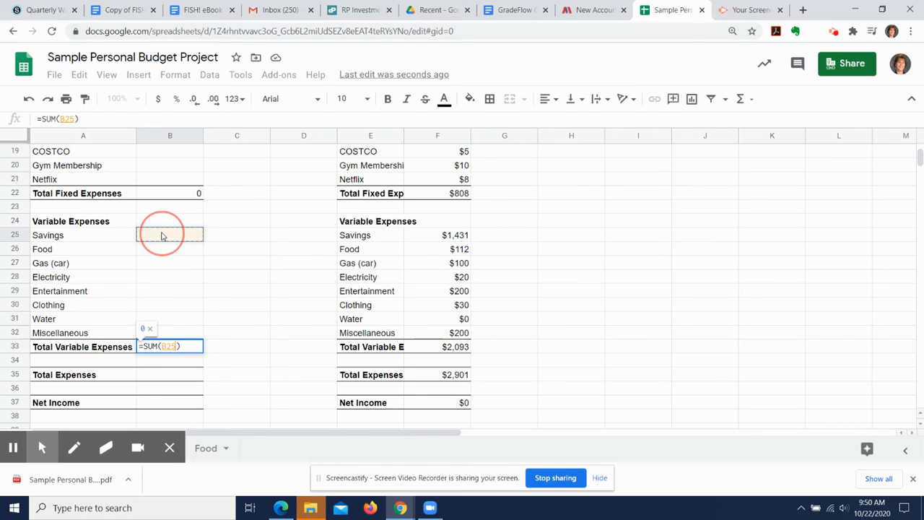
pyautogui.moveTo(162, 236); pyautogui.dragTo(163, 331)
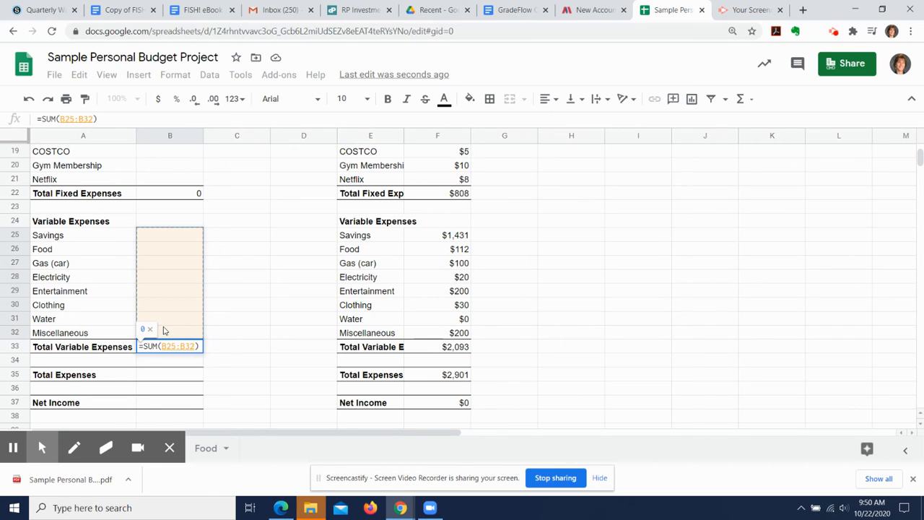
pyautogui.press('Return')
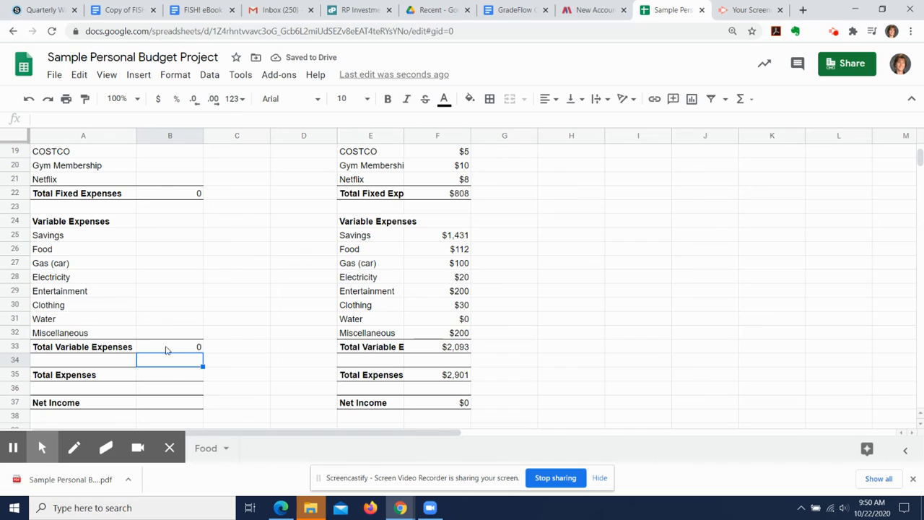
# Enter the formula =B22+B33 in the Total Expenses cell B35 to add the fixed and variable expense totals
pyautogui.click(169, 375)
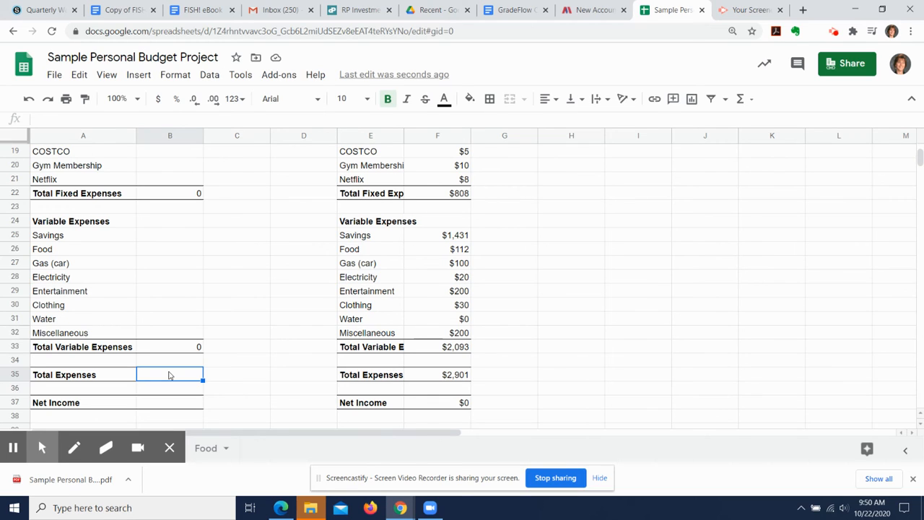
pyautogui.write('=')
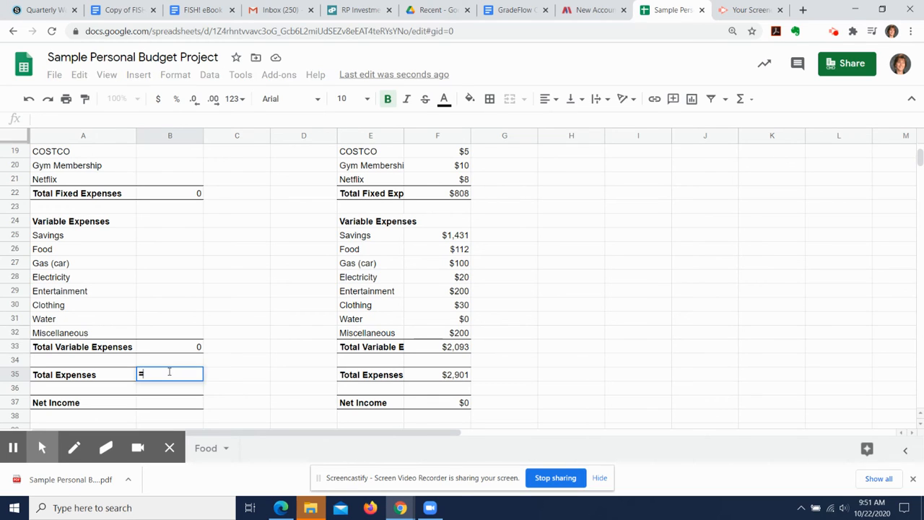
pyautogui.click(170, 197)
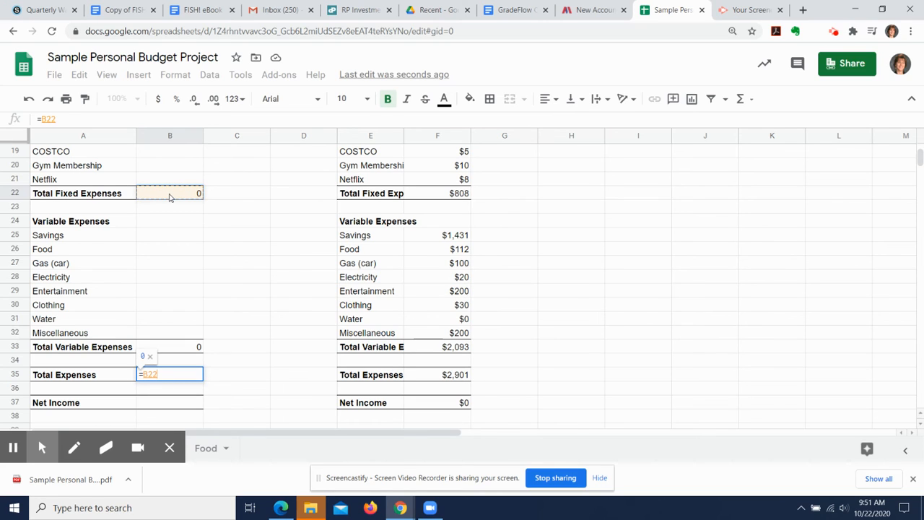
pyautogui.write('+')
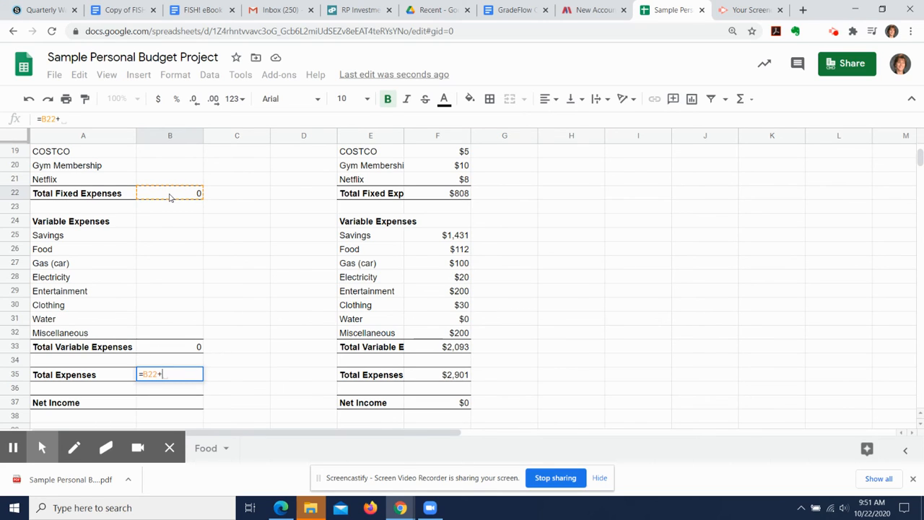
pyautogui.click(167, 351)
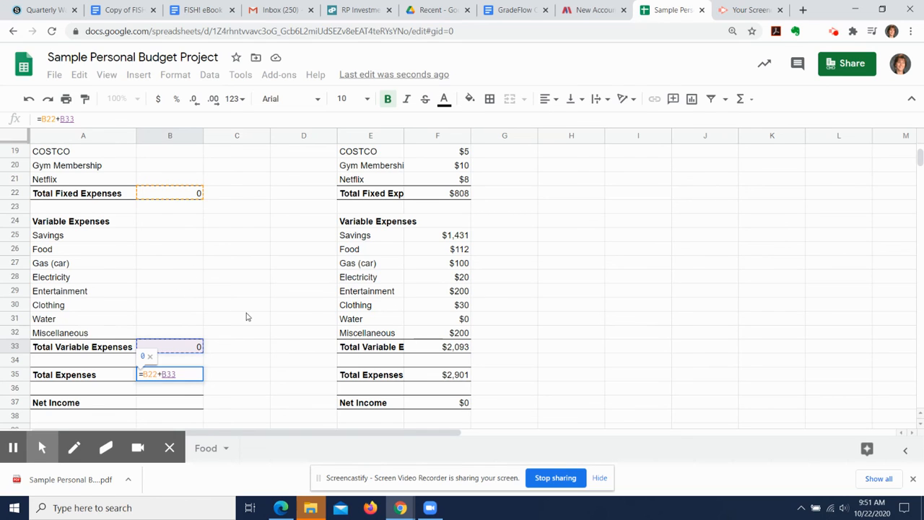
pyautogui.press('Return')
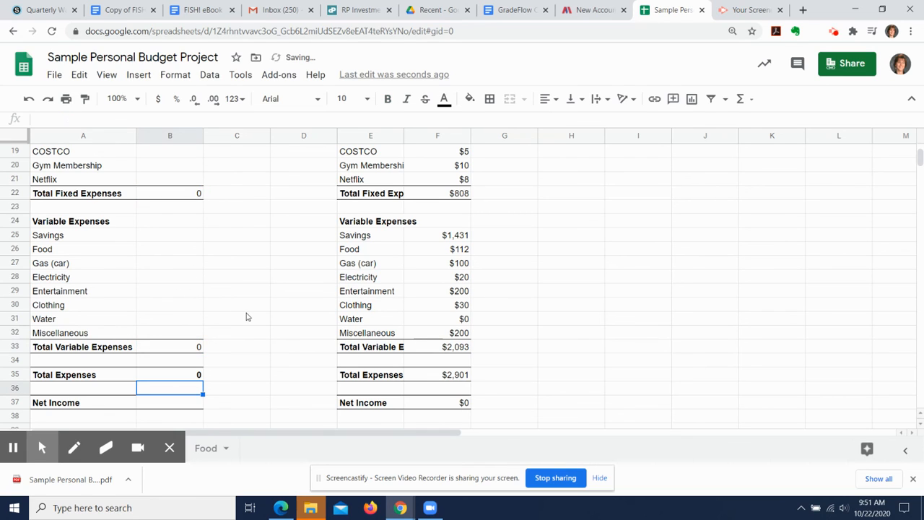
# Enter the formula =B8-B35 in the Net Income cell B37 to subtract total expenses from total income
pyautogui.scroll(-1, 241, 355)
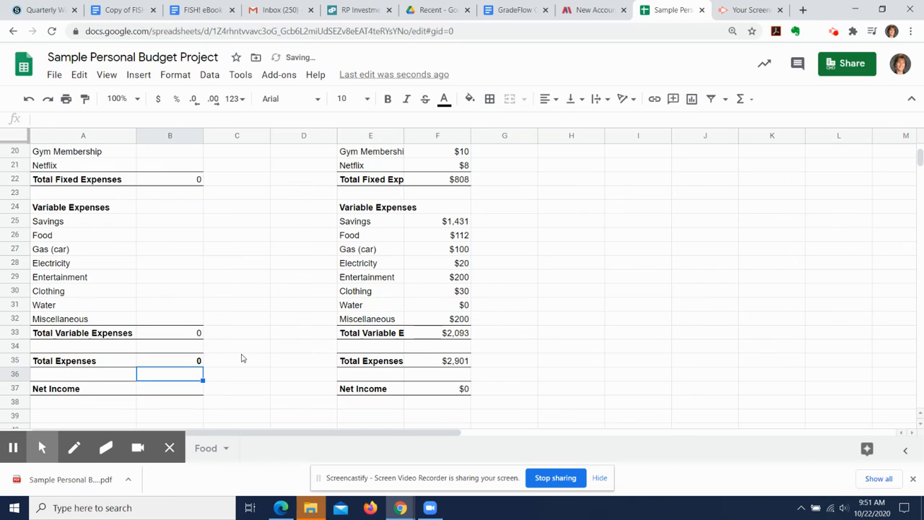
pyautogui.click(176, 390)
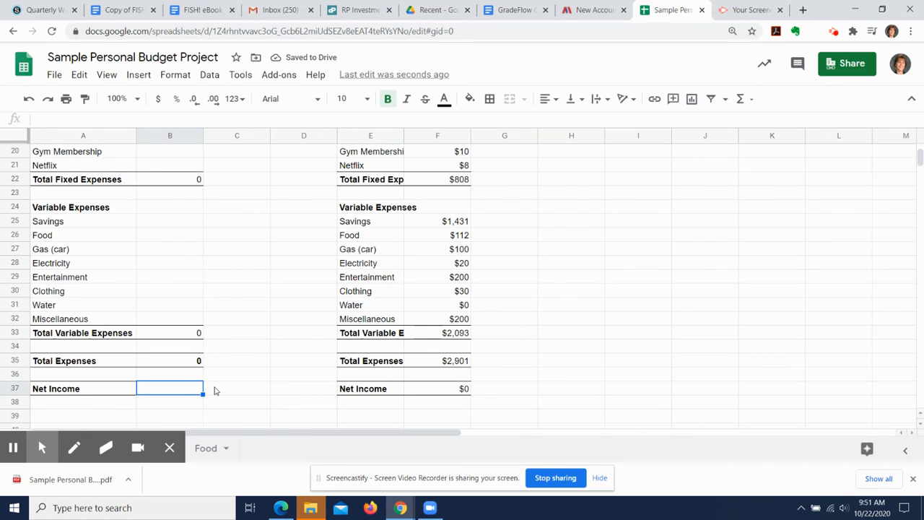
pyautogui.write('=')
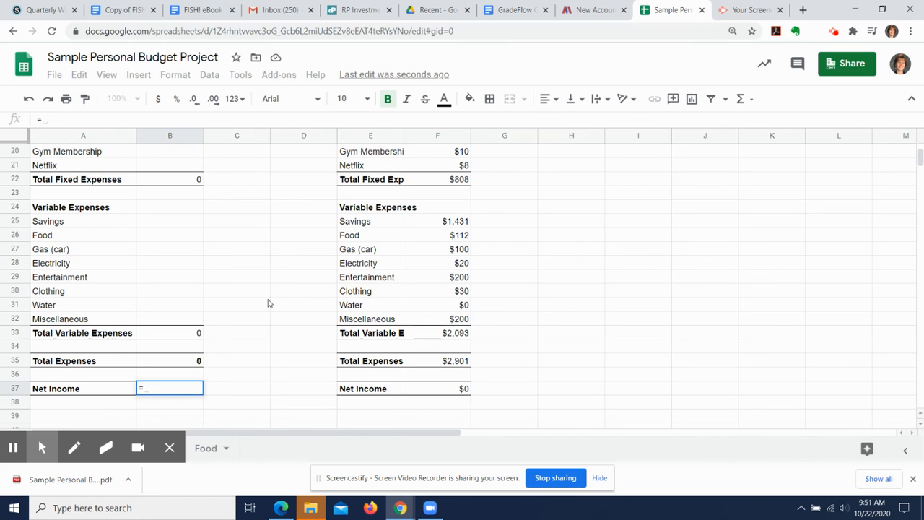
pyautogui.scroll(6, 268, 303)
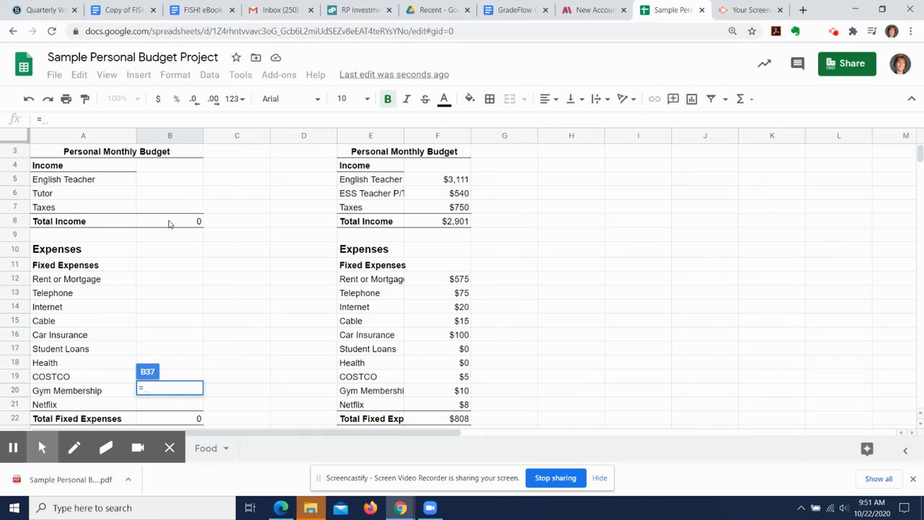
pyautogui.click(171, 223)
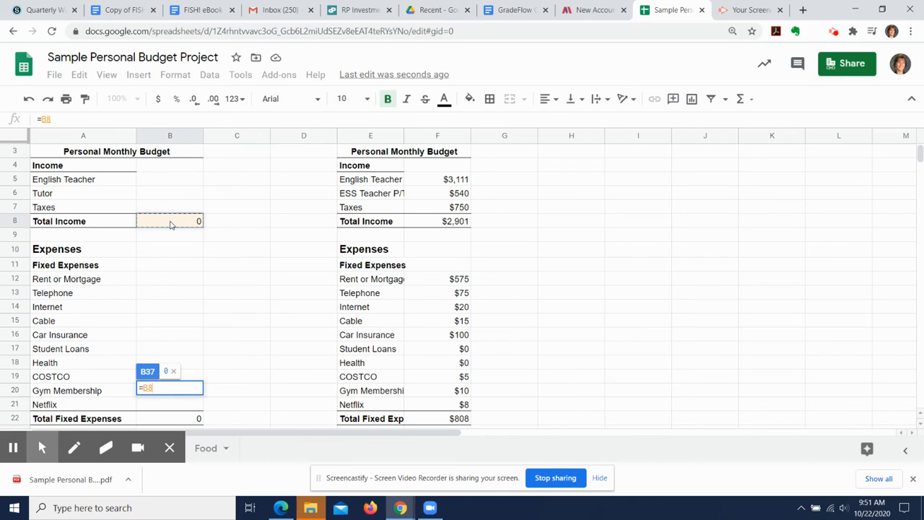
pyautogui.write('-')
pyautogui.scroll(-4, 223, 289)
pyautogui.scroll(-4, 222, 289)
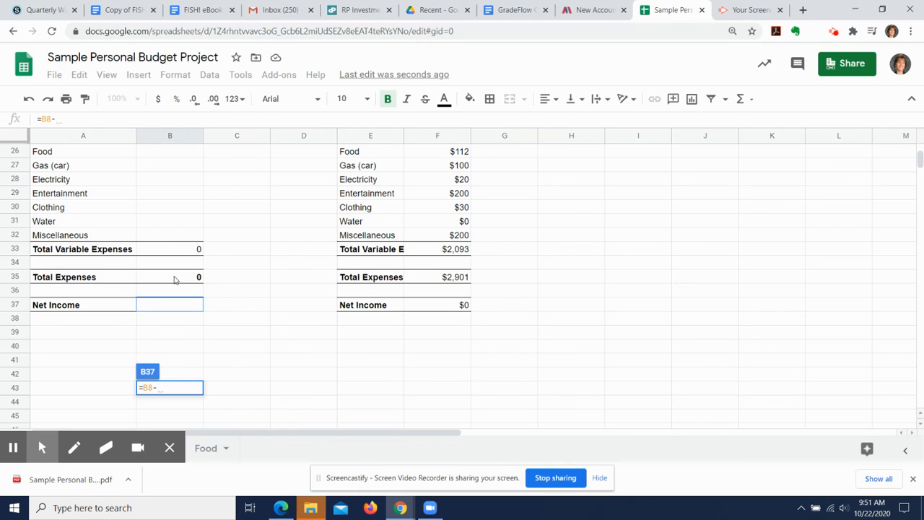
pyautogui.click(174, 282)
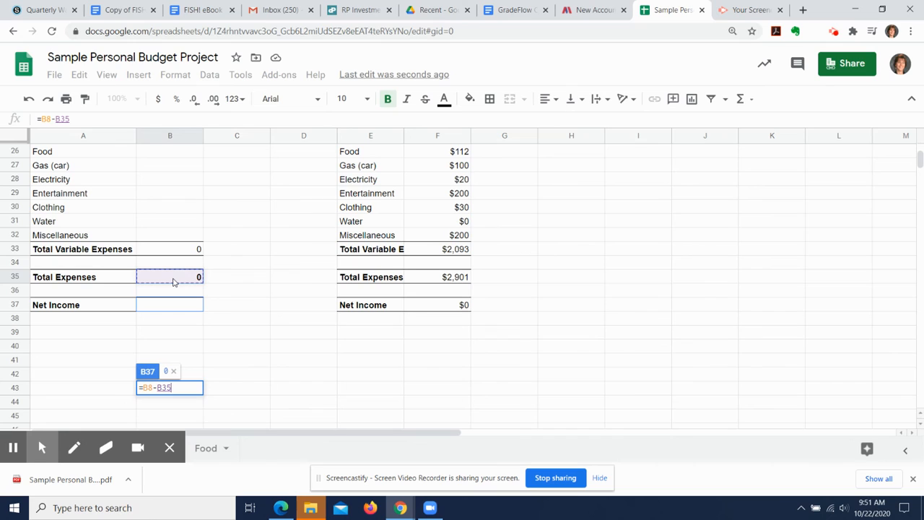
pyautogui.press('Return')
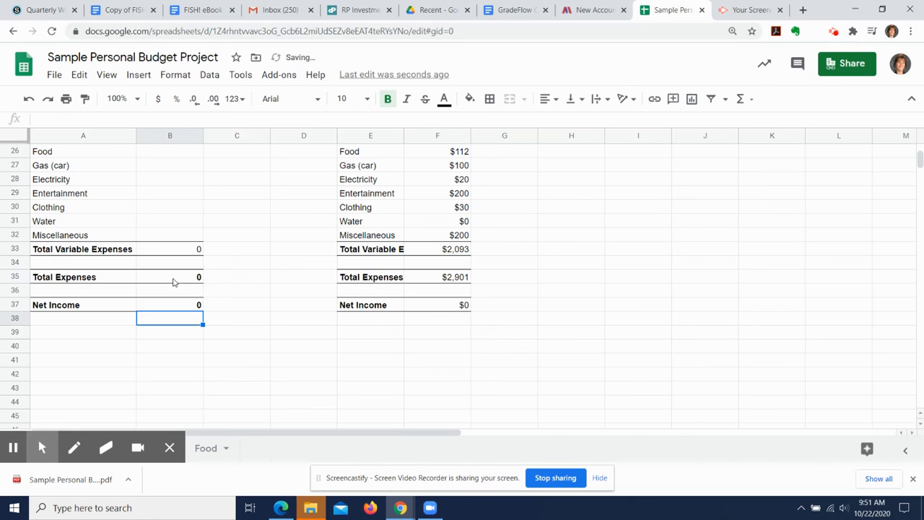